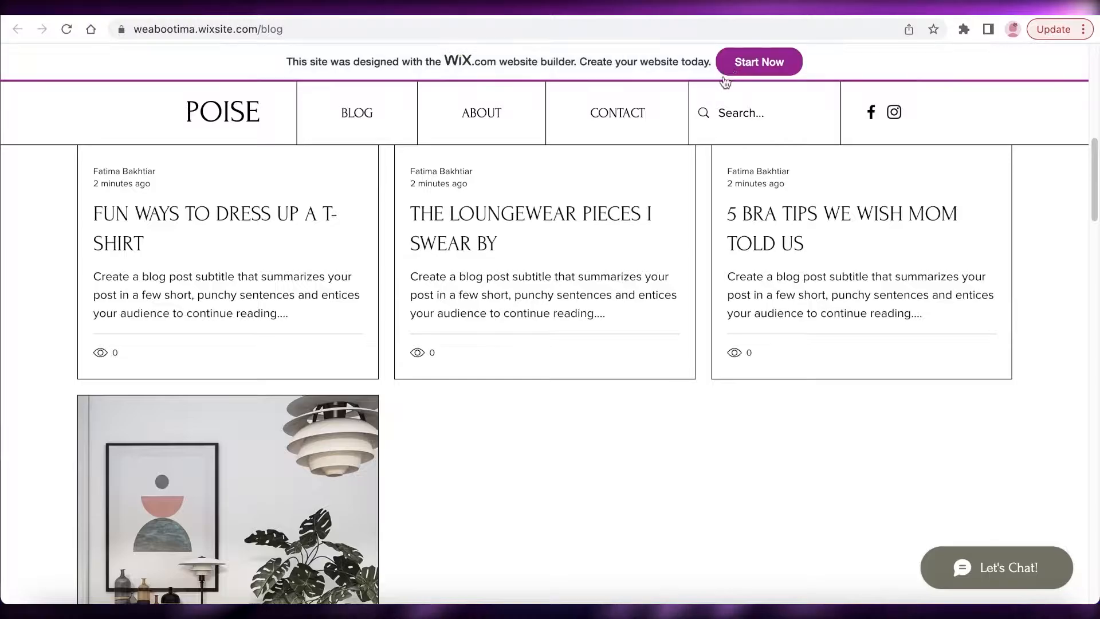
Look over the live blog page and the site dashboard, and open the dashboard's Blog Overview.
{"action": "scroll", "coordinate": [764, 18], "scroll_direction": "up", "scroll_amount": 2}
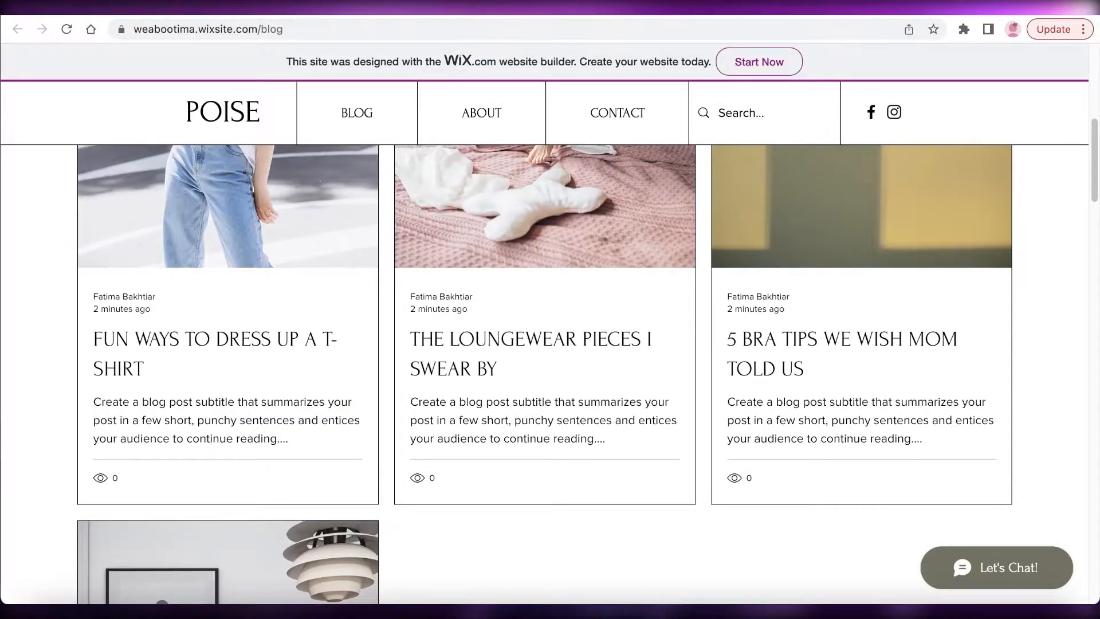
{"action": "scroll", "coordinate": [550, 344], "scroll_direction": "down", "scroll_amount": 2}
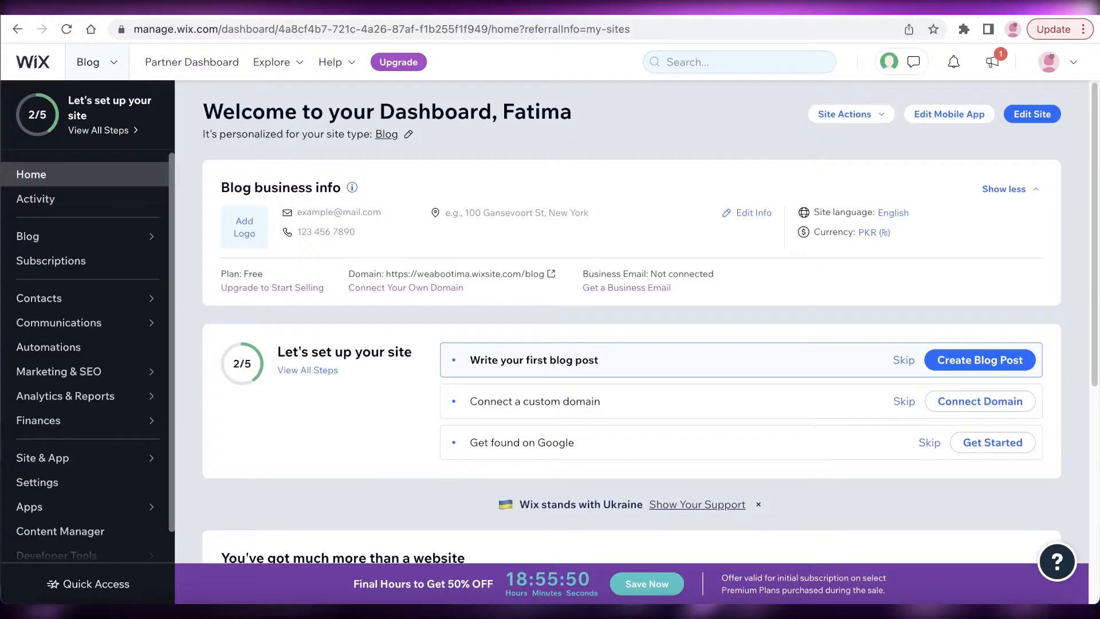
{"action": "scroll", "coordinate": [324, 197], "scroll_direction": "down", "scroll_amount": 3}
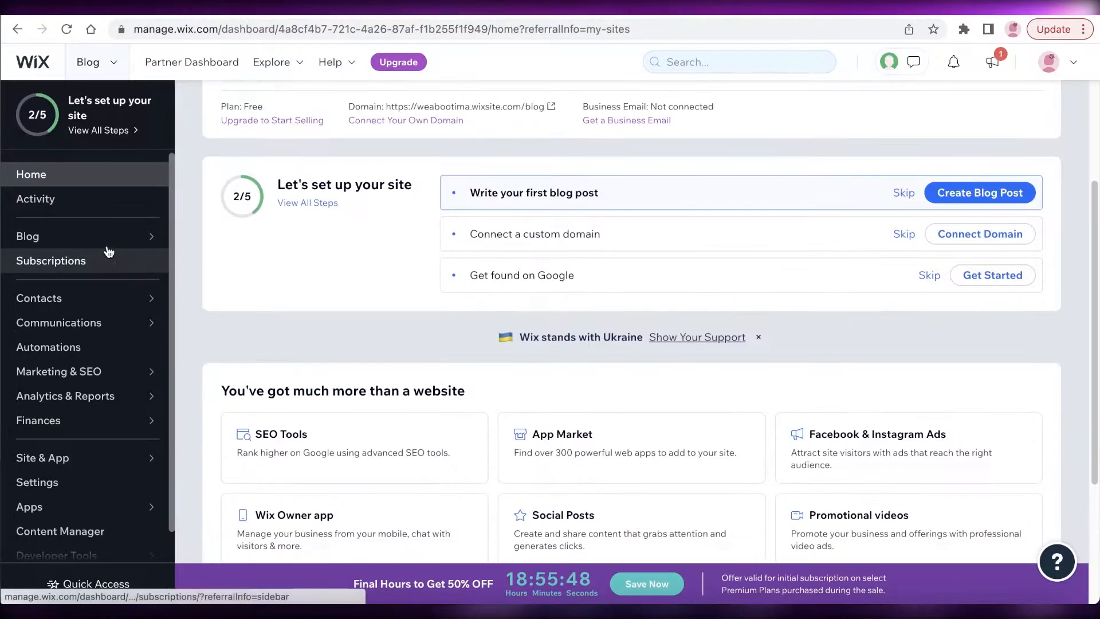
{"action": "left_click", "coordinate": [95, 236]}
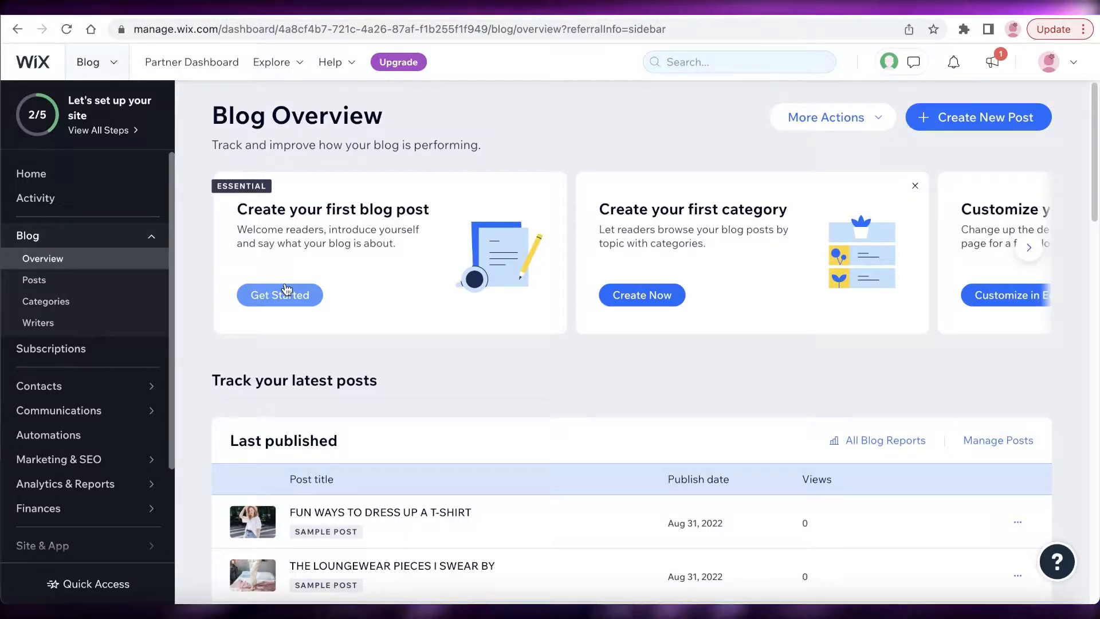
Examine the last published posts and the post templates offered in the Blog Overview.
{"action": "scroll", "coordinate": [285, 292], "scroll_direction": "down", "scroll_amount": 4}
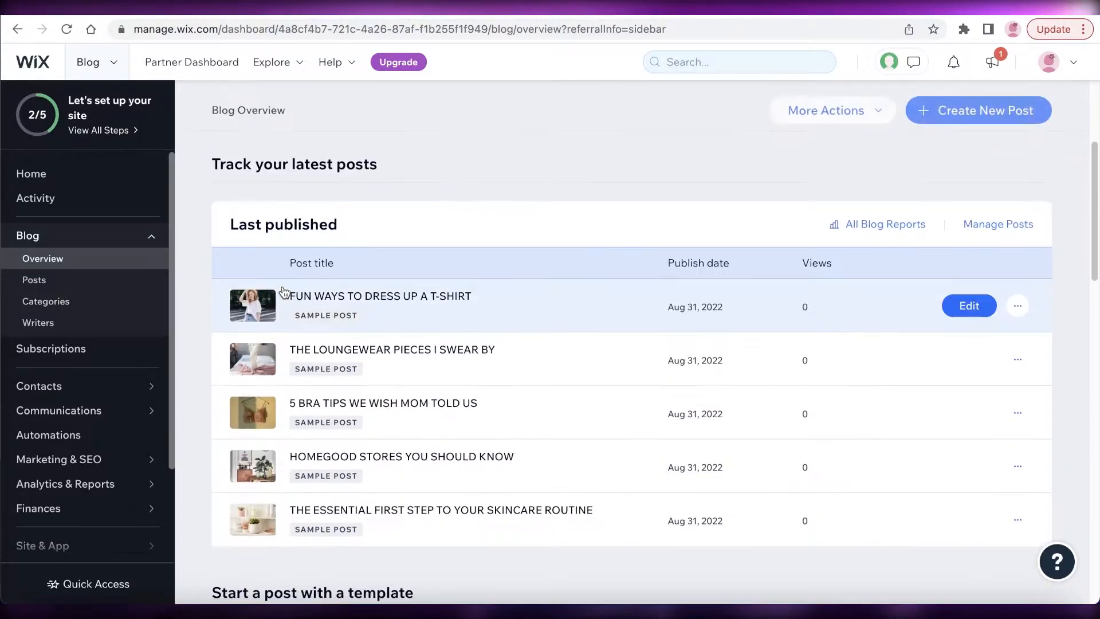
{"action": "scroll", "coordinate": [577, 206], "scroll_direction": "down", "scroll_amount": 3}
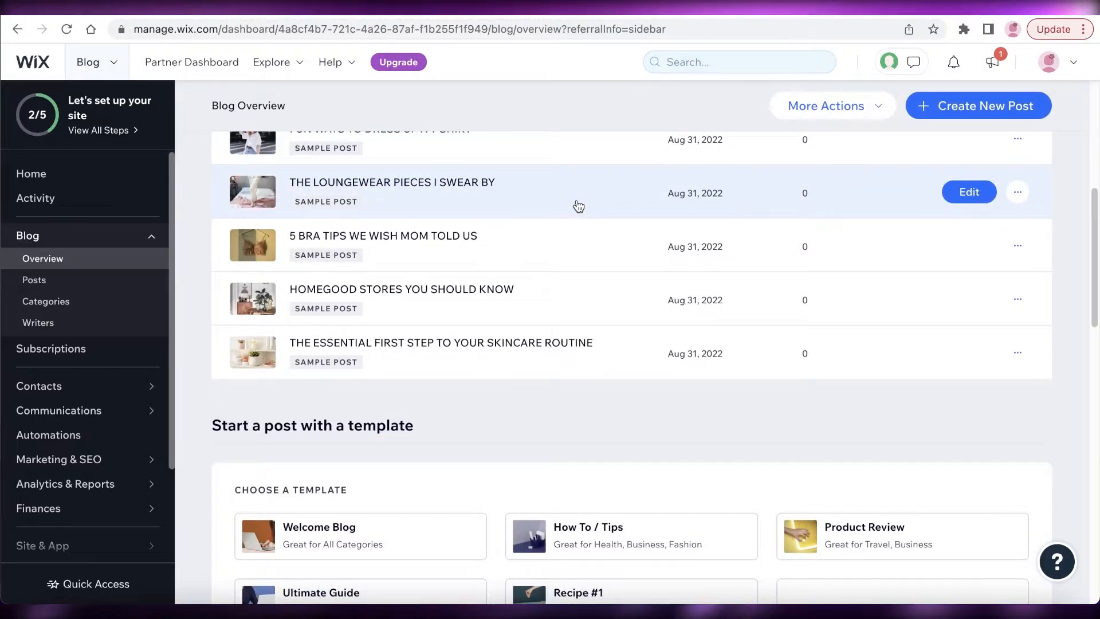
{"action": "scroll", "coordinate": [577, 207], "scroll_direction": "up", "scroll_amount": 5}
{"action": "scroll", "coordinate": [575, 211], "scroll_direction": "down", "scroll_amount": 6}
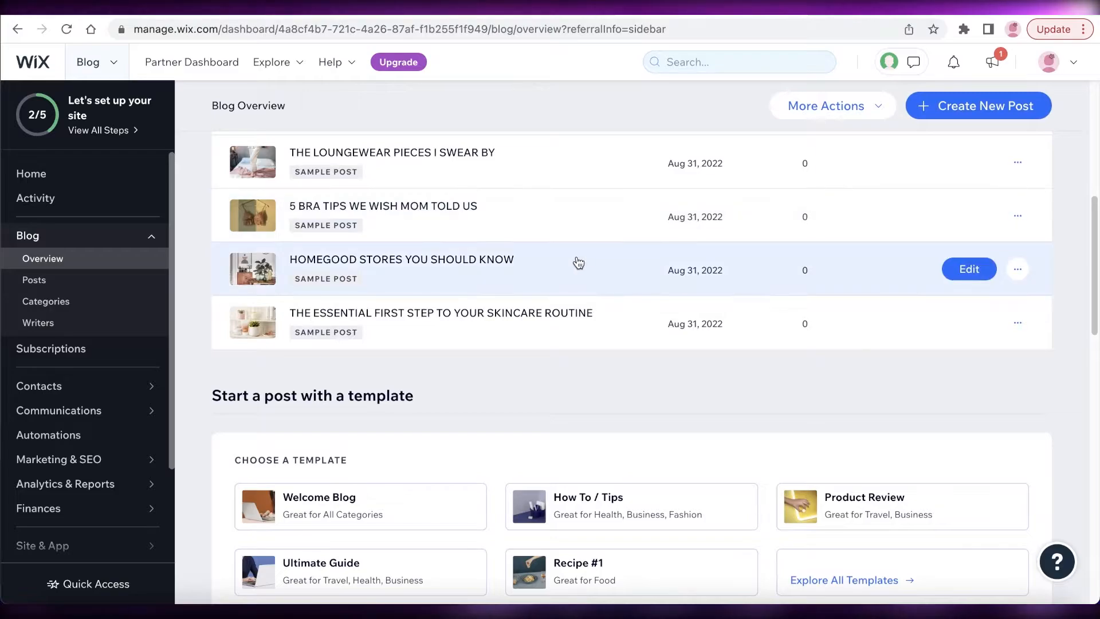
{"action": "scroll", "coordinate": [585, 253], "scroll_direction": "up", "scroll_amount": 3}
{"action": "scroll", "coordinate": [625, 198], "scroll_direction": "up", "scroll_amount": 3}
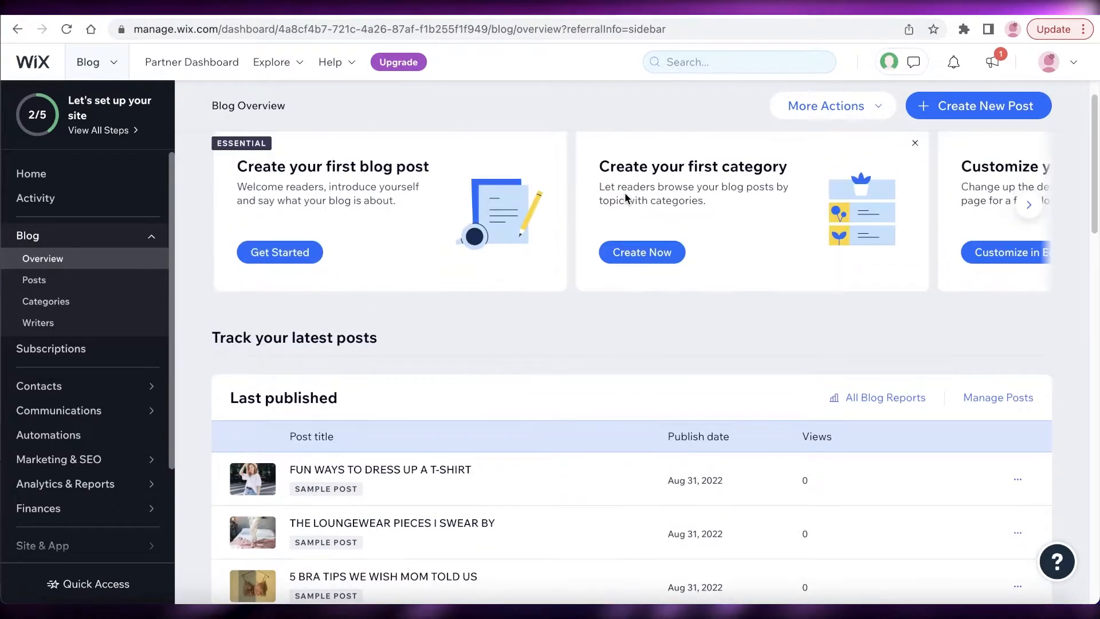
{"action": "scroll", "coordinate": [262, 359], "scroll_direction": "down", "scroll_amount": 2}
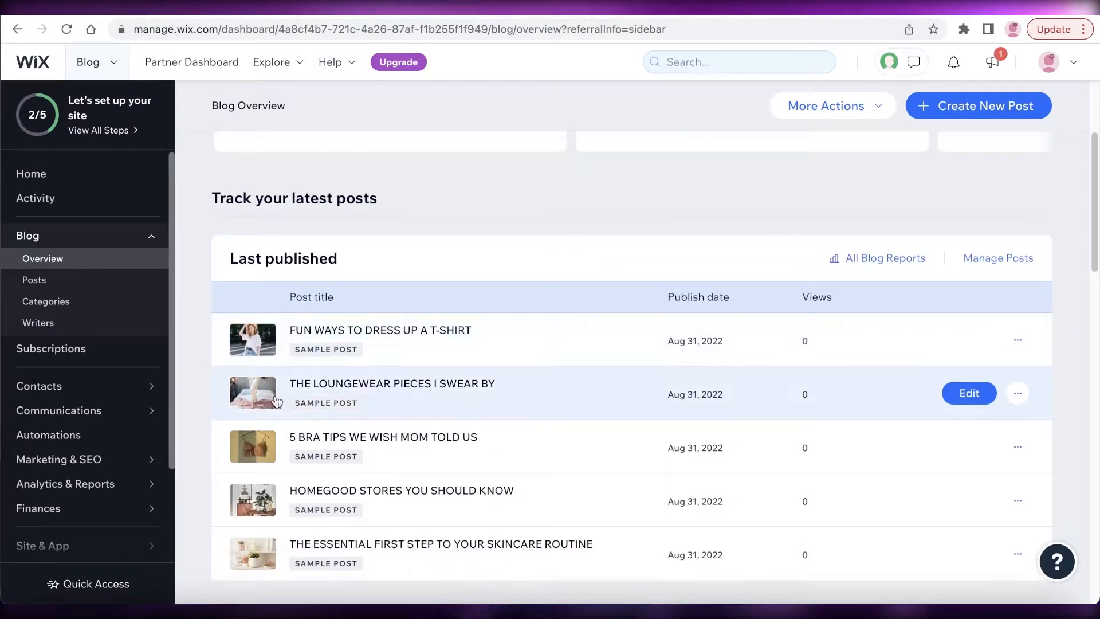
{"action": "scroll", "coordinate": [422, 319], "scroll_direction": "down", "scroll_amount": 1}
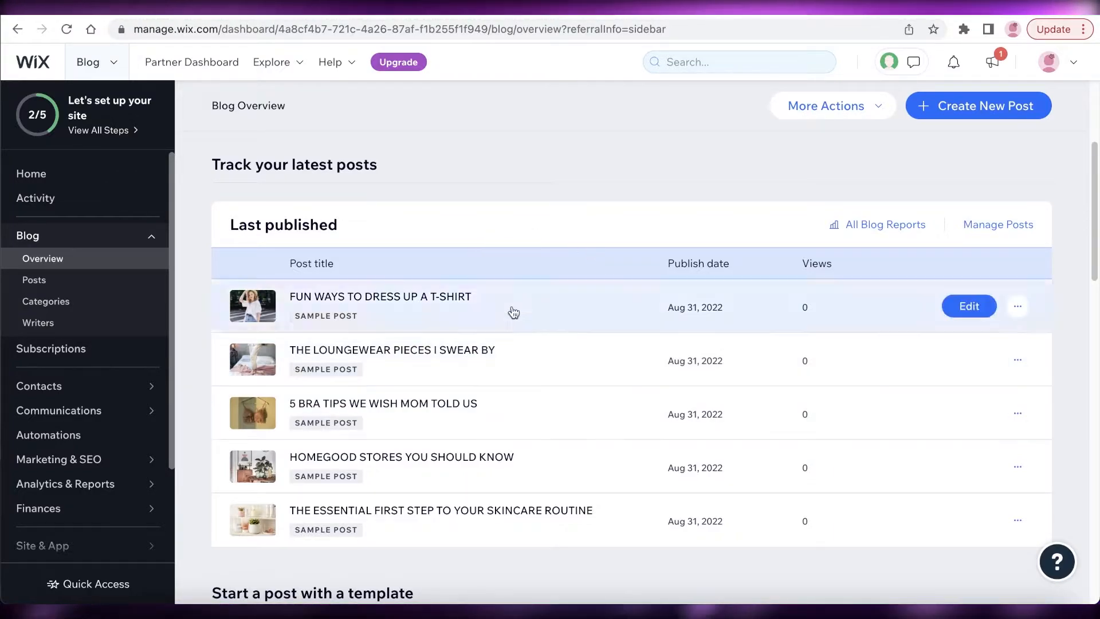
{"action": "scroll", "coordinate": [624, 246], "scroll_direction": "down", "scroll_amount": 3}
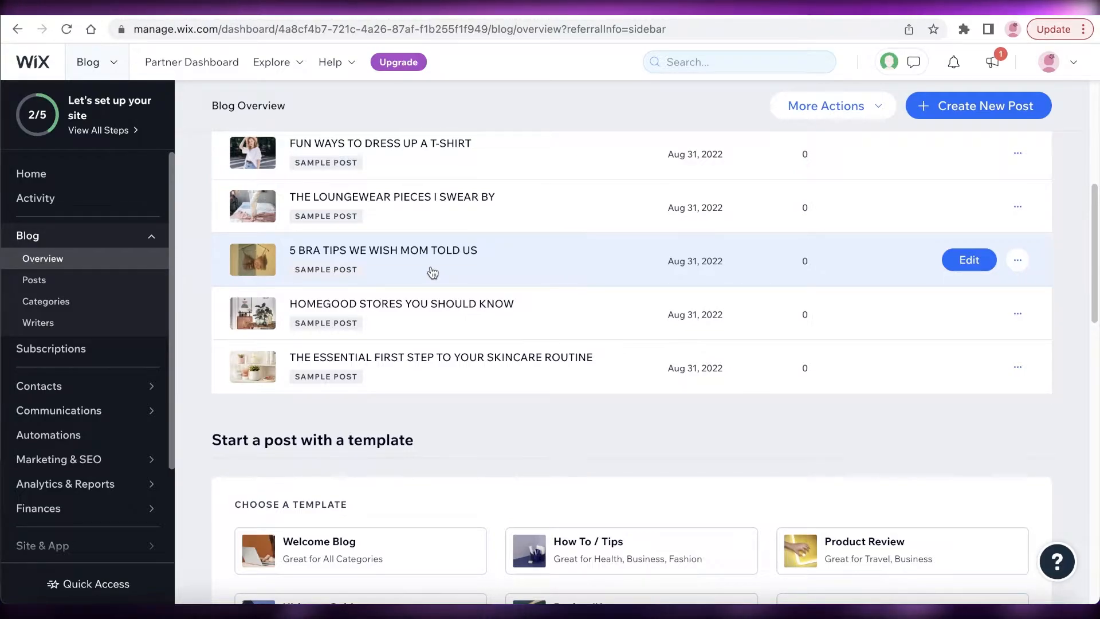
{"action": "scroll", "coordinate": [432, 273], "scroll_direction": "up", "scroll_amount": 1}
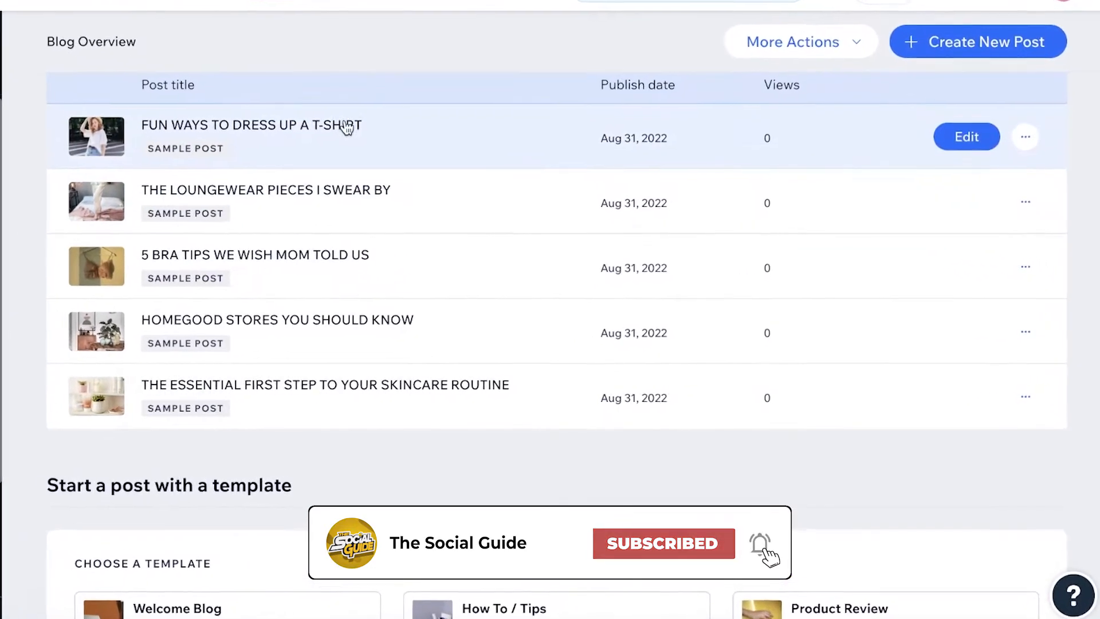
{"action": "scroll", "coordinate": [291, 301], "scroll_direction": "down", "scroll_amount": 1}
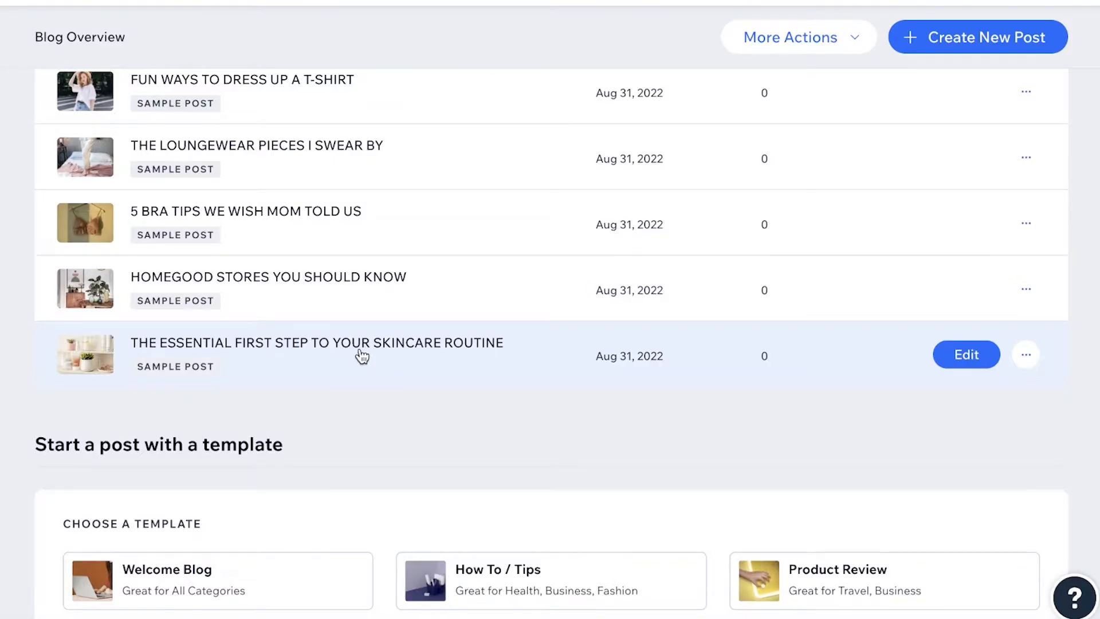
Open the sample post on the essential first skincare step and retitle it "The ultimate Korean Glass Skin Routine for beginners.".
{"action": "left_click", "coordinate": [361, 352]}
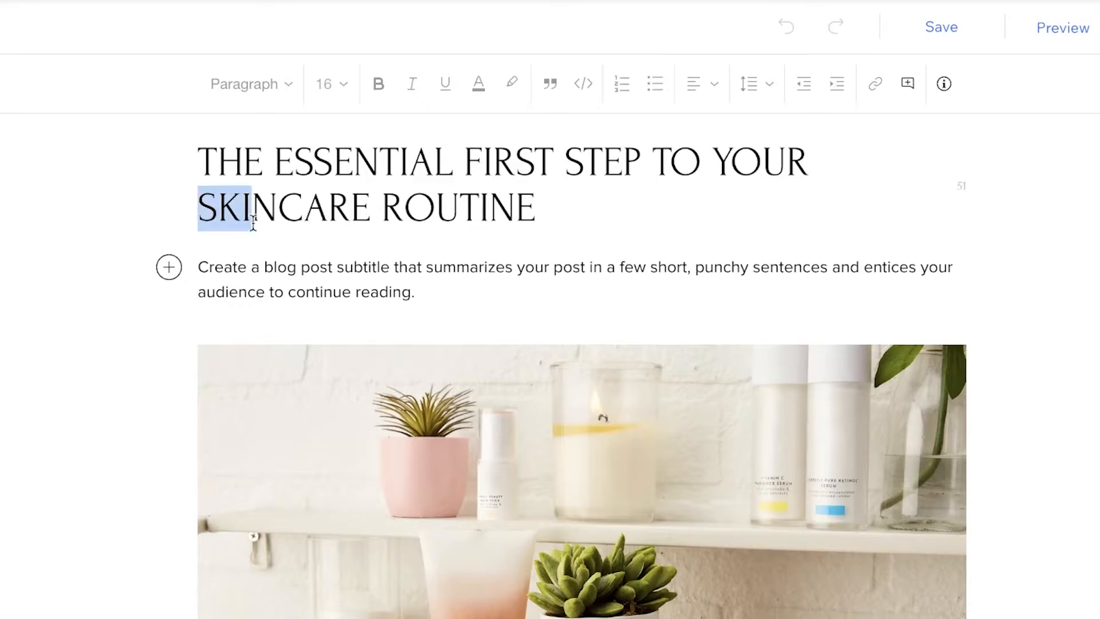
{"action": "left_click_drag", "start_coordinate": [253, 223], "coordinate": [344, 220]}
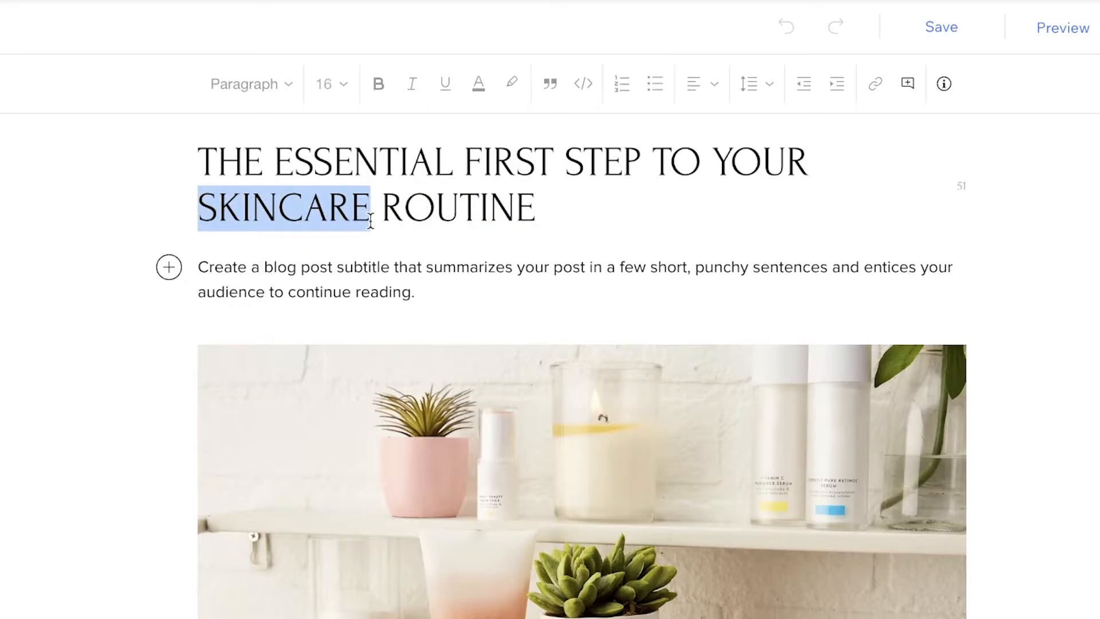
{"action": "left_click", "coordinate": [544, 216]}
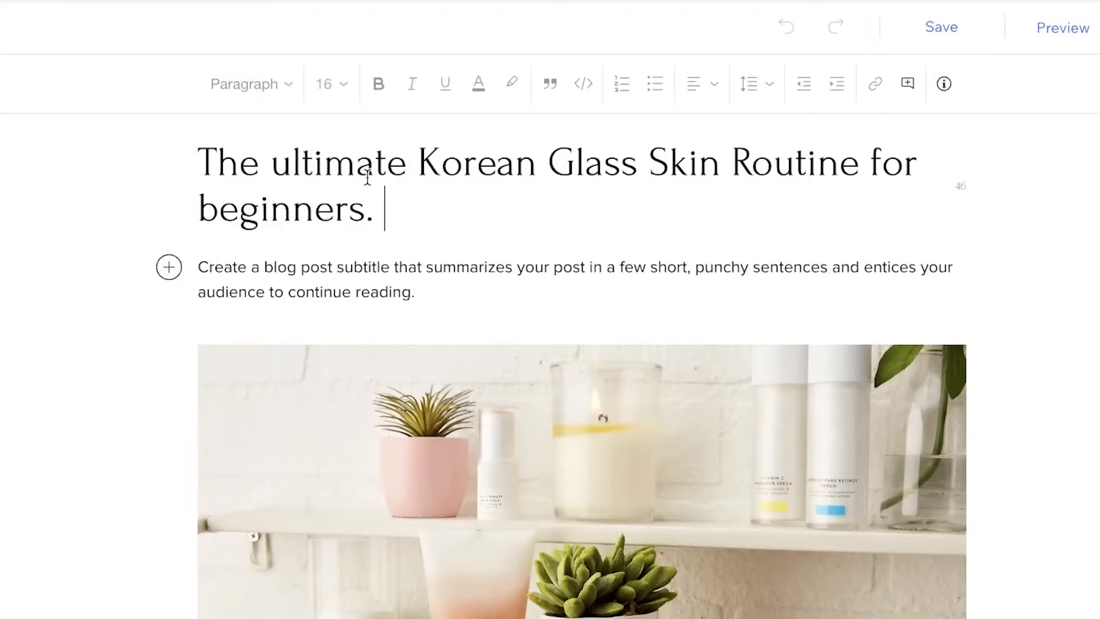
Copy the phrase "Korean Glass Skin Routine" from the post title.
{"action": "left_click_drag", "start_coordinate": [419, 162], "coordinate": [855, 167]}
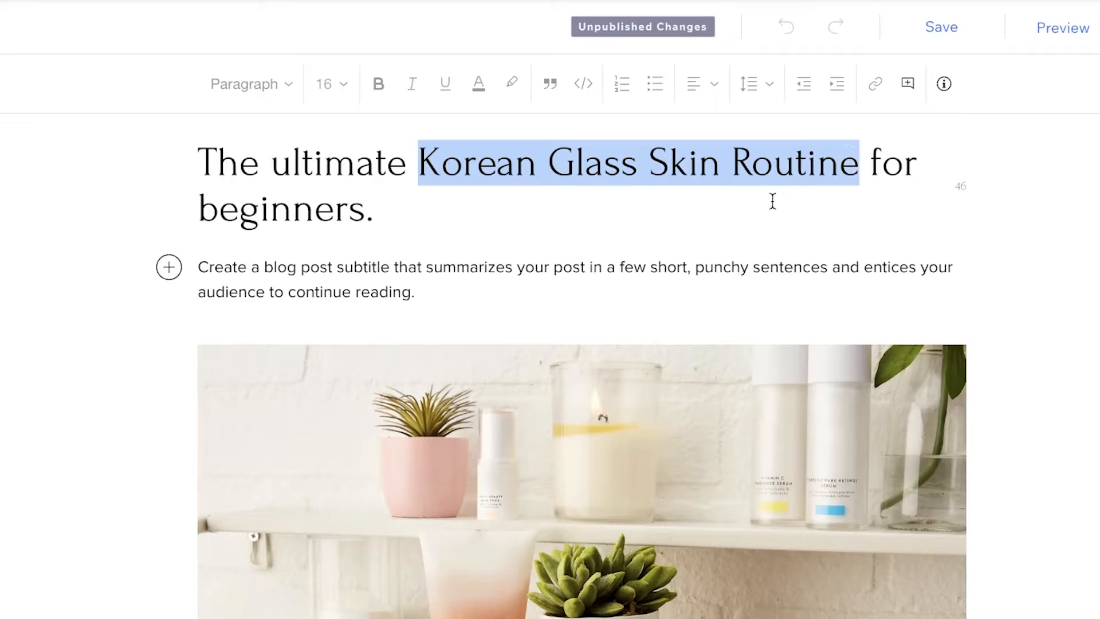
{"action": "right_click", "coordinate": [546, 144]}
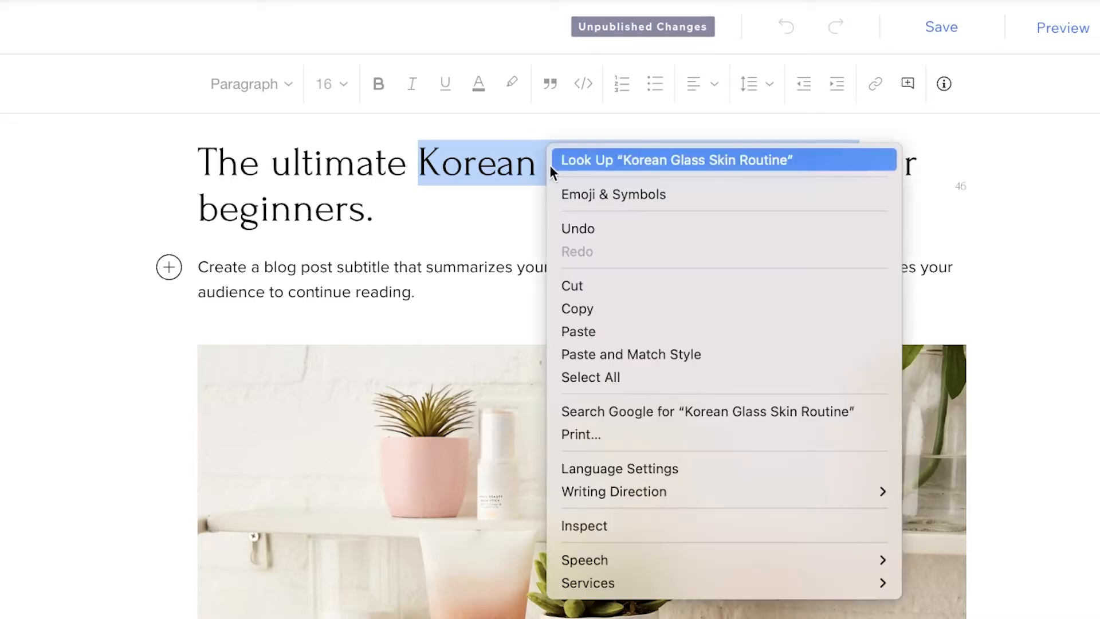
{"action": "left_click", "coordinate": [593, 311]}
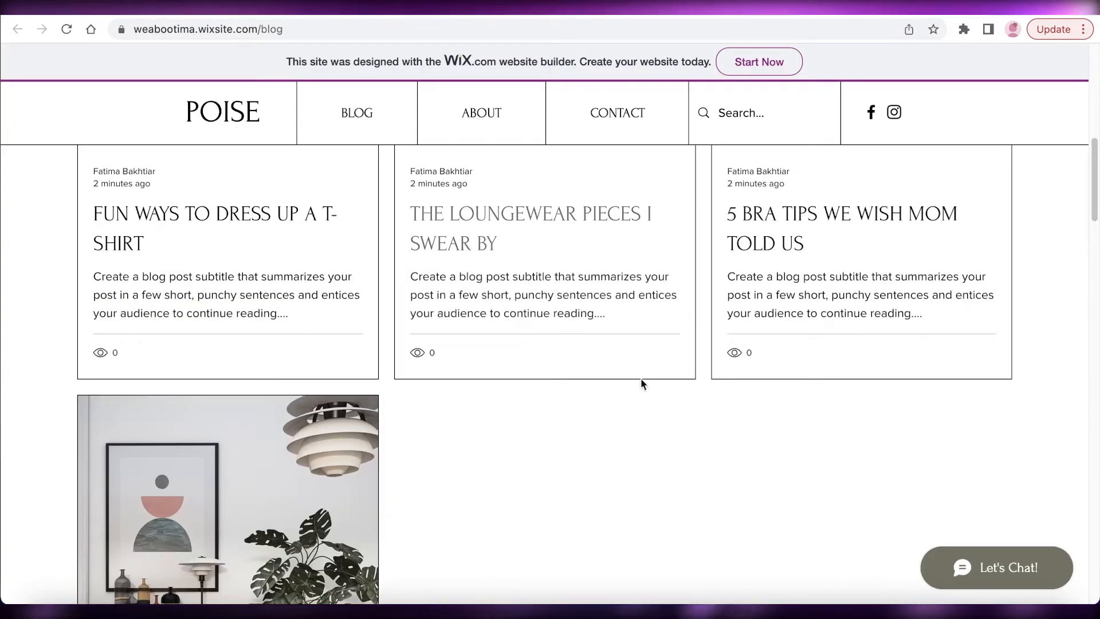
Switch to the live blog site and review its posts, including those on page 2 of the post list.
{"action": "left_click", "coordinate": [359, 113]}
{"action": "scroll", "coordinate": [506, 283], "scroll_direction": "down", "scroll_amount": 20}
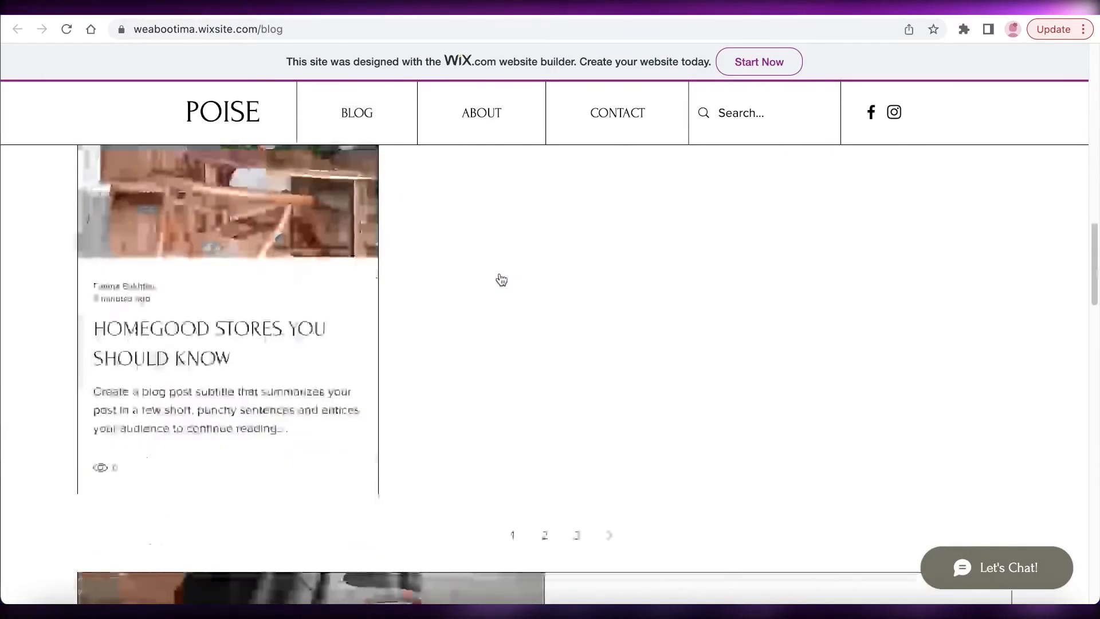
{"action": "scroll", "coordinate": [488, 232], "scroll_direction": "up", "scroll_amount": 6}
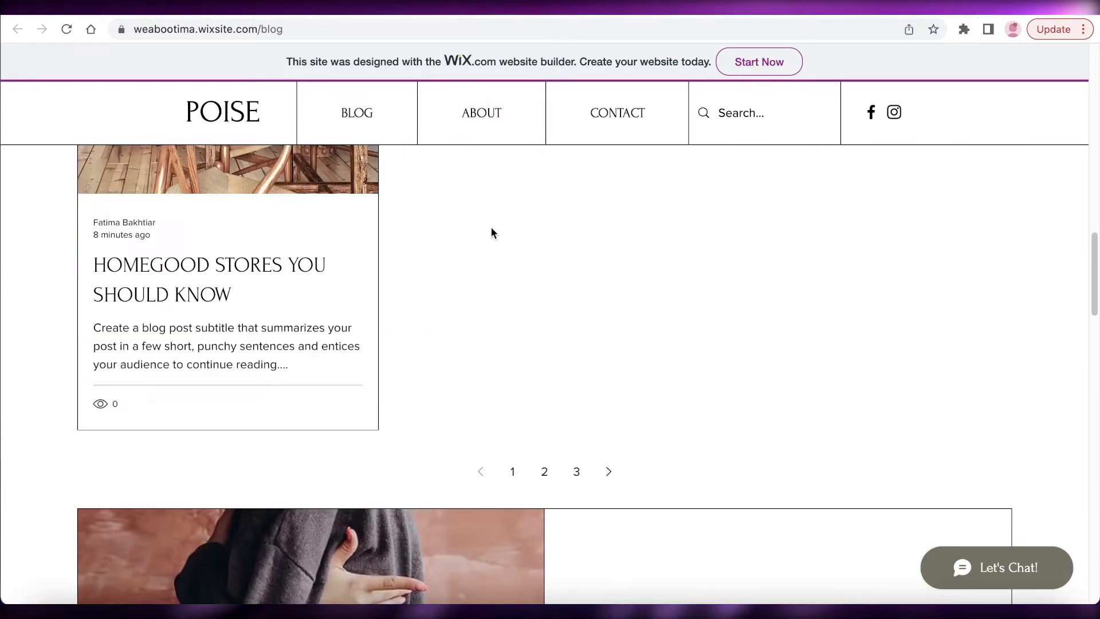
{"action": "left_click", "coordinate": [547, 472]}
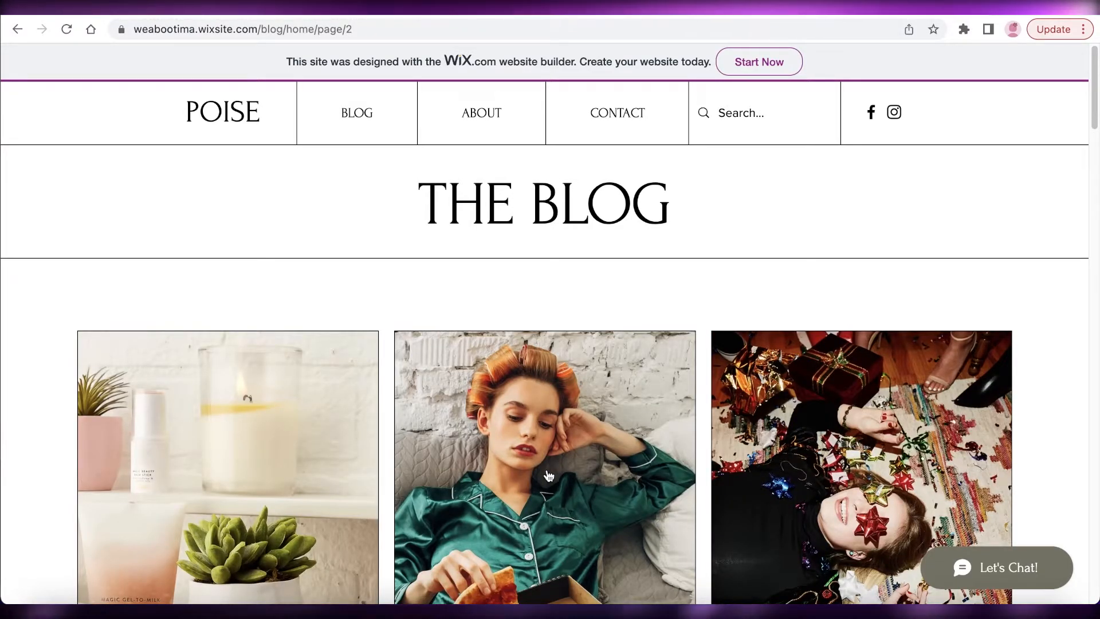
{"action": "scroll", "coordinate": [617, 217], "scroll_direction": "down", "scroll_amount": 8}
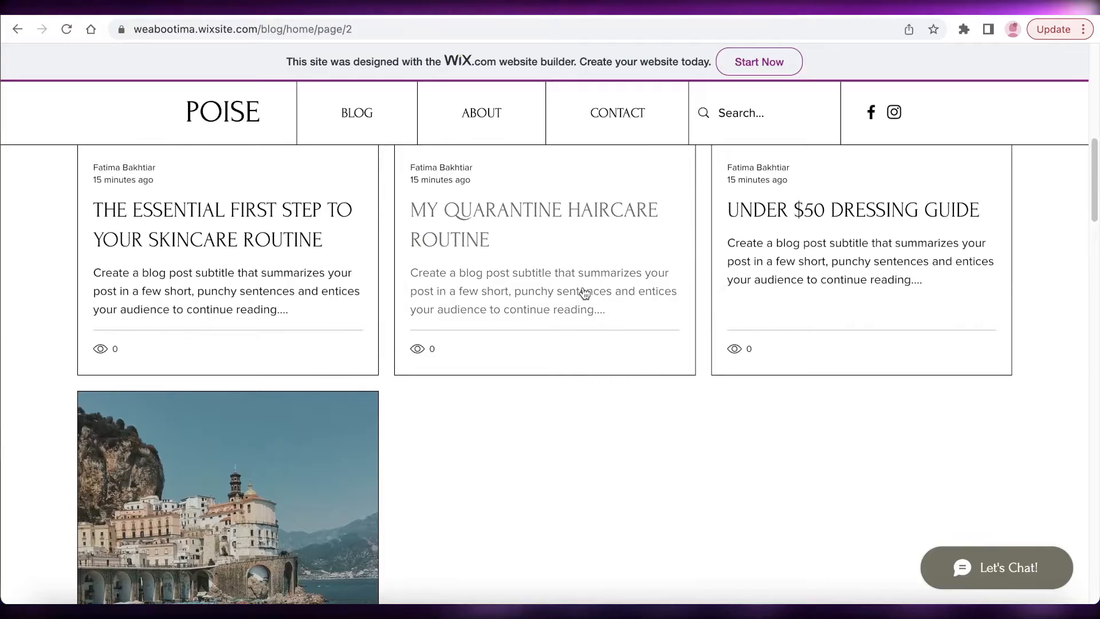
{"action": "scroll", "coordinate": [565, 289], "scroll_direction": "down", "scroll_amount": 1}
{"action": "scroll", "coordinate": [558, 286], "scroll_direction": "up", "scroll_amount": 3}
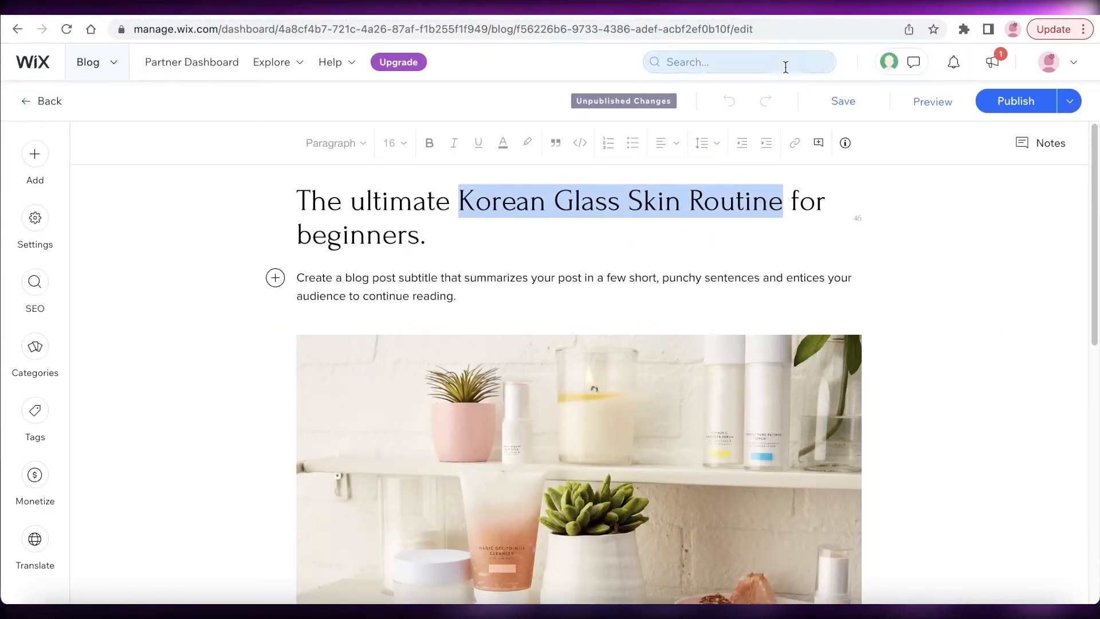
Publish the retitled skincare post and dismiss the site setup pop-up.
{"action": "left_click", "coordinate": [1014, 100]}
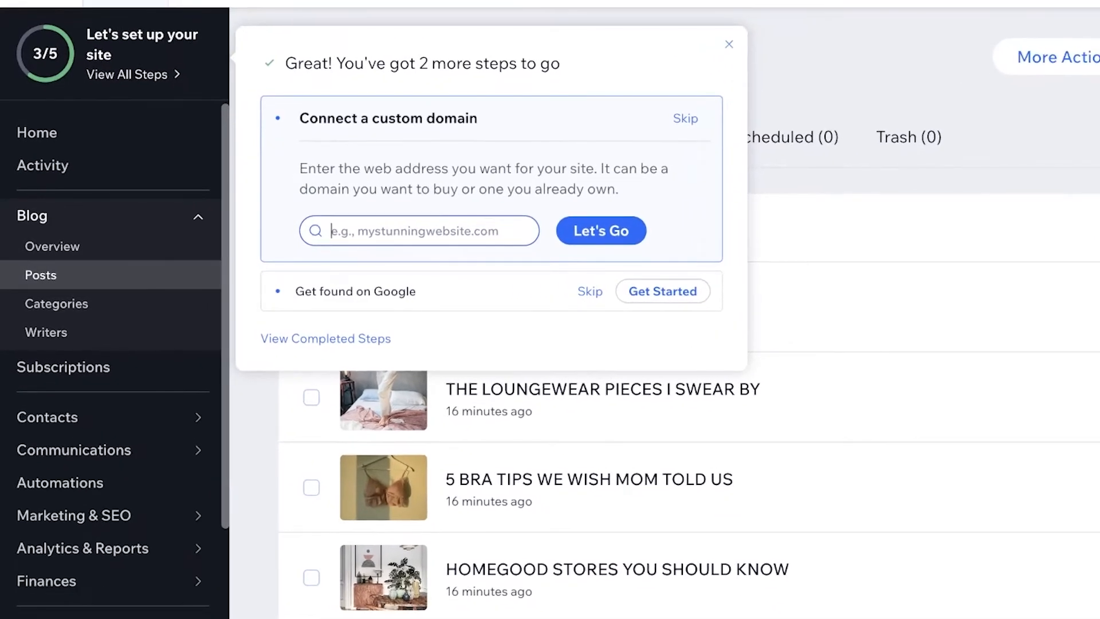
{"action": "left_click", "coordinate": [729, 46]}
Examine the list of published blog posts from the first post to the last.
{"action": "scroll", "coordinate": [442, 167], "scroll_direction": "down", "scroll_amount": 5}
{"action": "scroll", "coordinate": [128, 352], "scroll_direction": "down", "scroll_amount": 3}
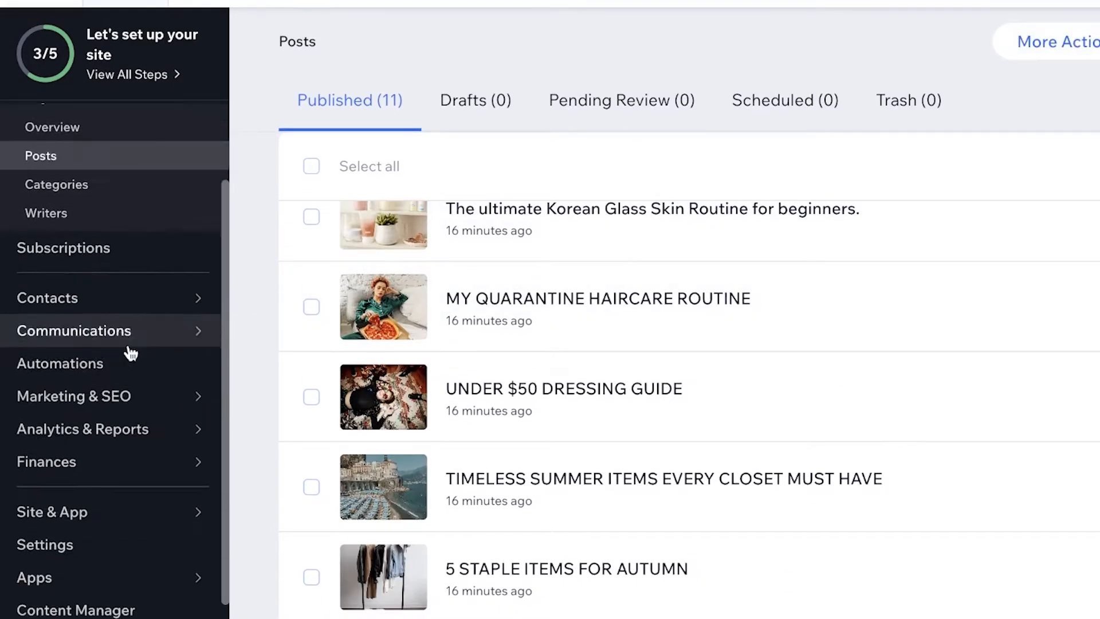
{"action": "scroll", "coordinate": [834, 315], "scroll_direction": "down", "scroll_amount": 3}
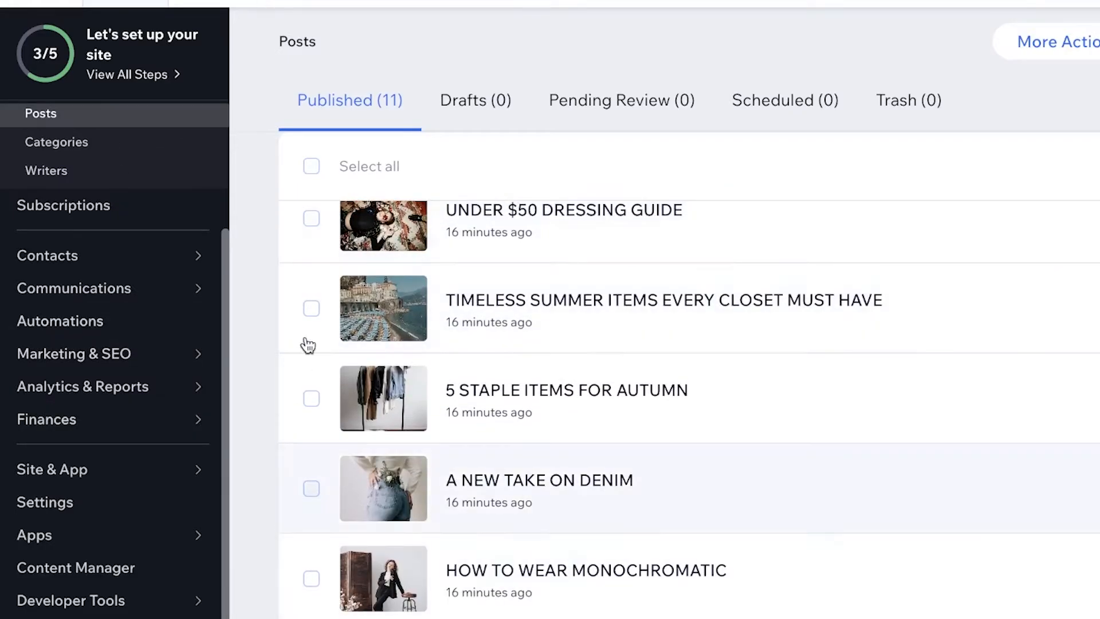
{"action": "scroll", "coordinate": [305, 383], "scroll_direction": "up", "scroll_amount": 10}
{"action": "scroll", "coordinate": [648, 375], "scroll_direction": "down", "scroll_amount": 4}
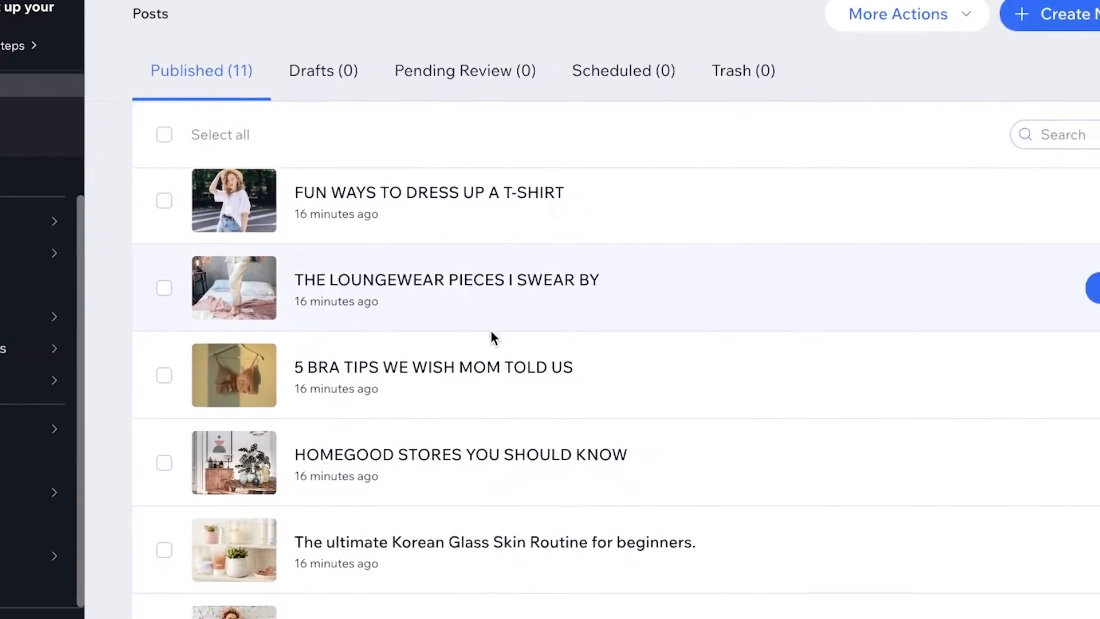
{"action": "scroll", "coordinate": [359, 319], "scroll_direction": "down", "scroll_amount": 5}
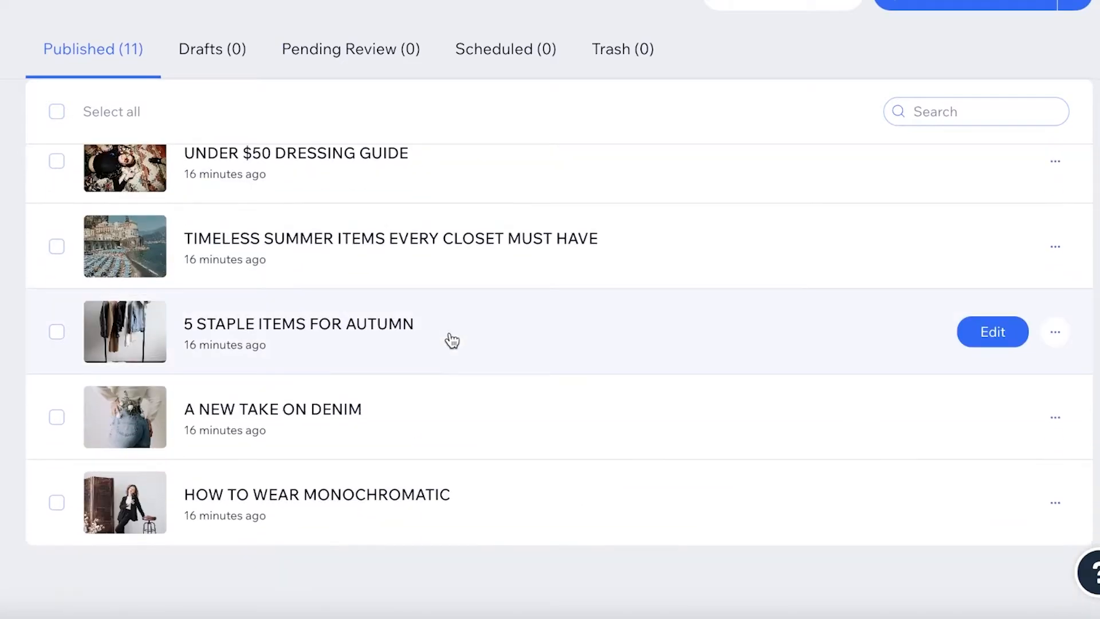
{"action": "scroll", "coordinate": [529, 557], "scroll_direction": "up", "scroll_amount": 1}
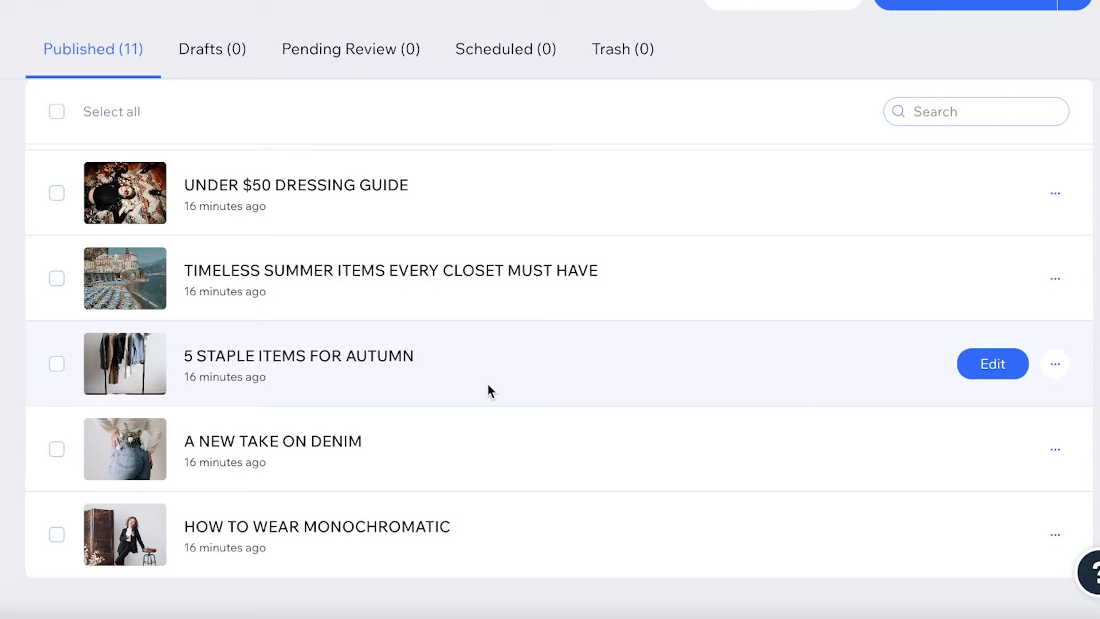
{"action": "scroll", "coordinate": [487, 384], "scroll_direction": "down", "scroll_amount": 1}
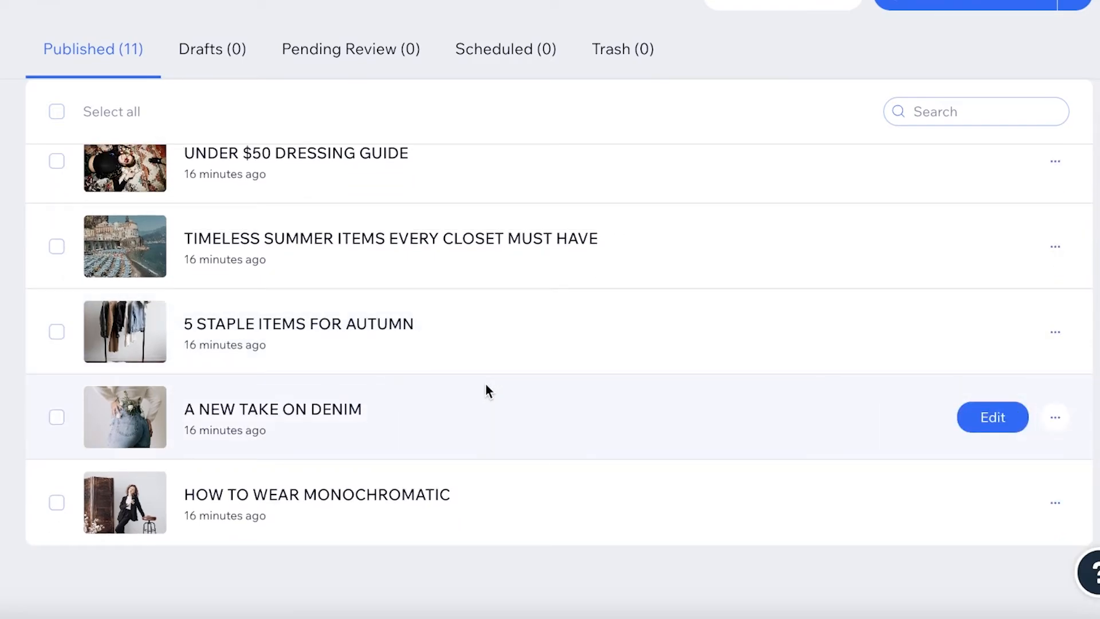
{"action": "scroll", "coordinate": [442, 485], "scroll_direction": "up", "scroll_amount": 5}
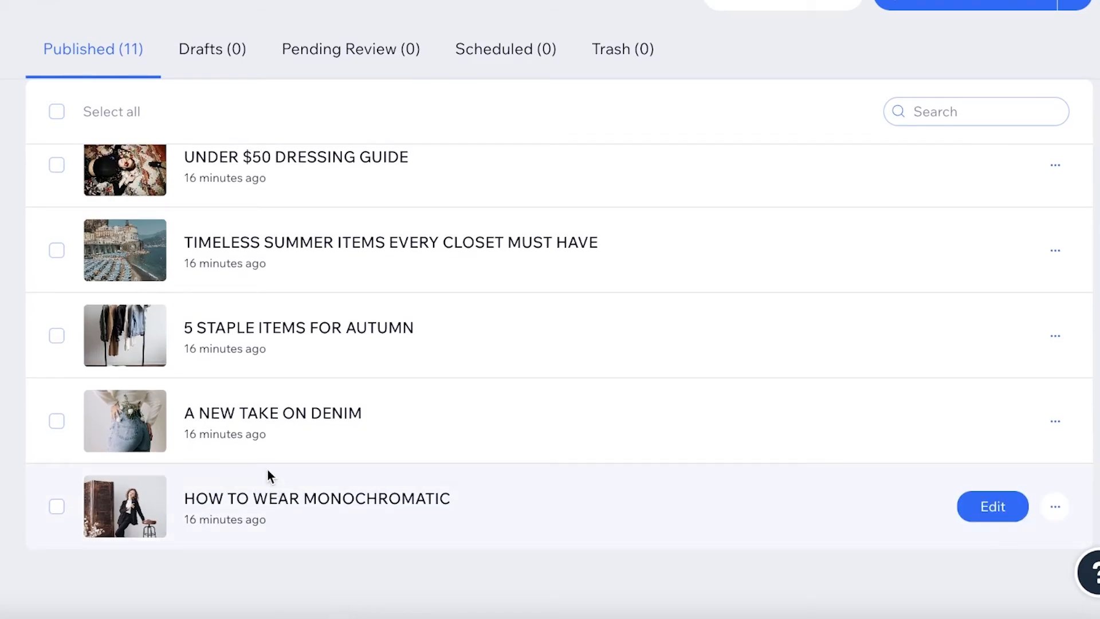
{"action": "scroll", "coordinate": [271, 475], "scroll_direction": "up", "scroll_amount": 1}
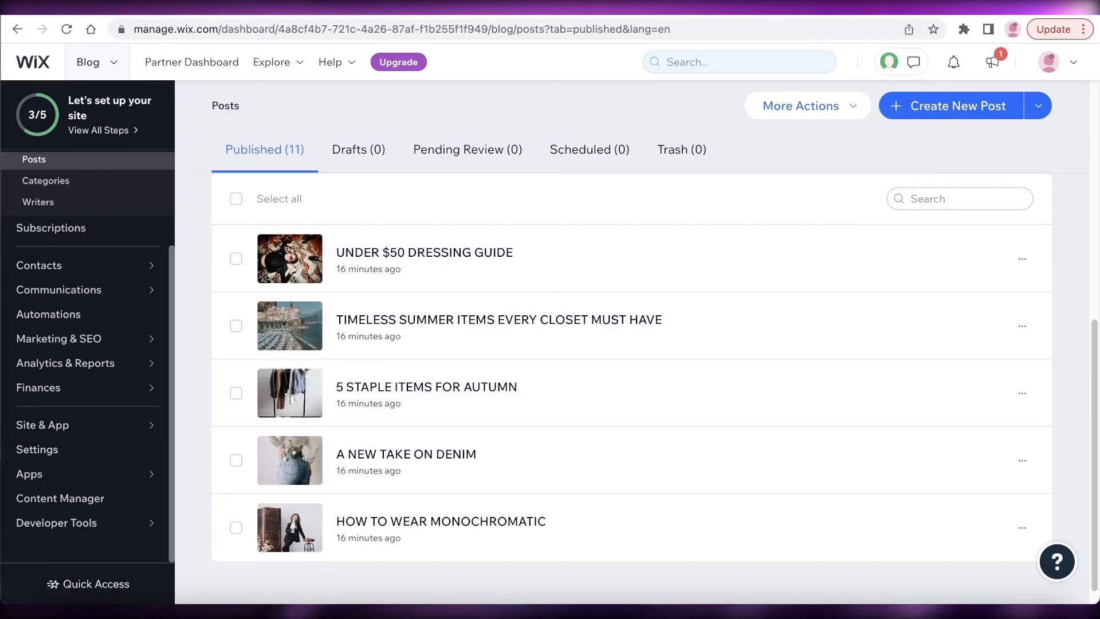
Search Google for "cake recipes" in a new tab, expand the Recipes section and look through the recipe and video results.
{"action": "key", "text": "super+t"}
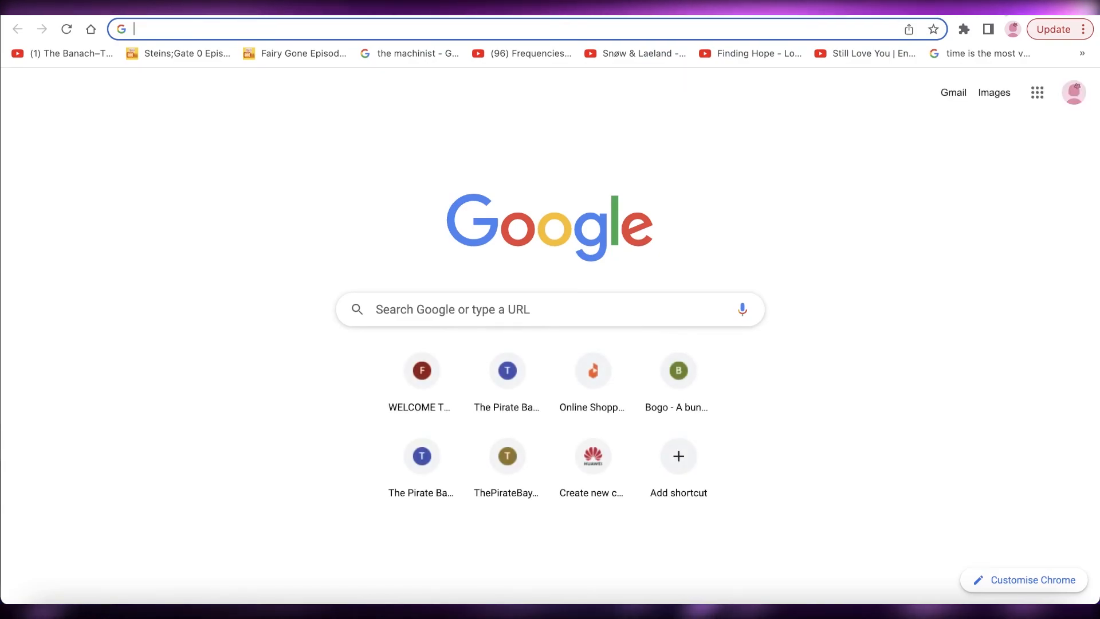
{"action": "type", "text": "cake recipes"}
{"action": "key", "text": "Return"}
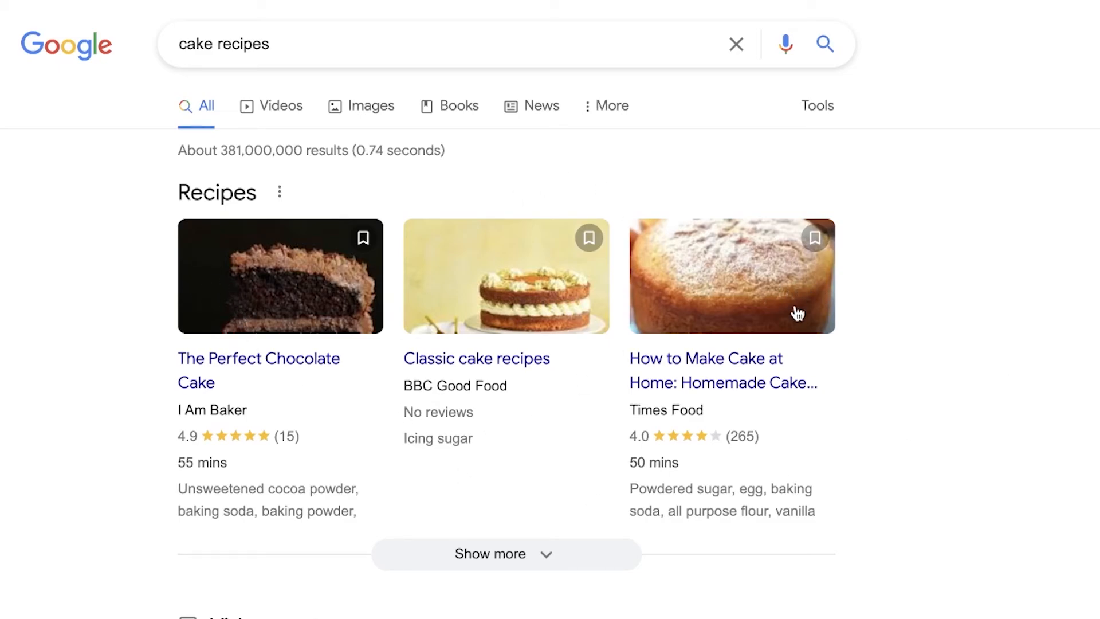
{"action": "left_click", "coordinate": [401, 553]}
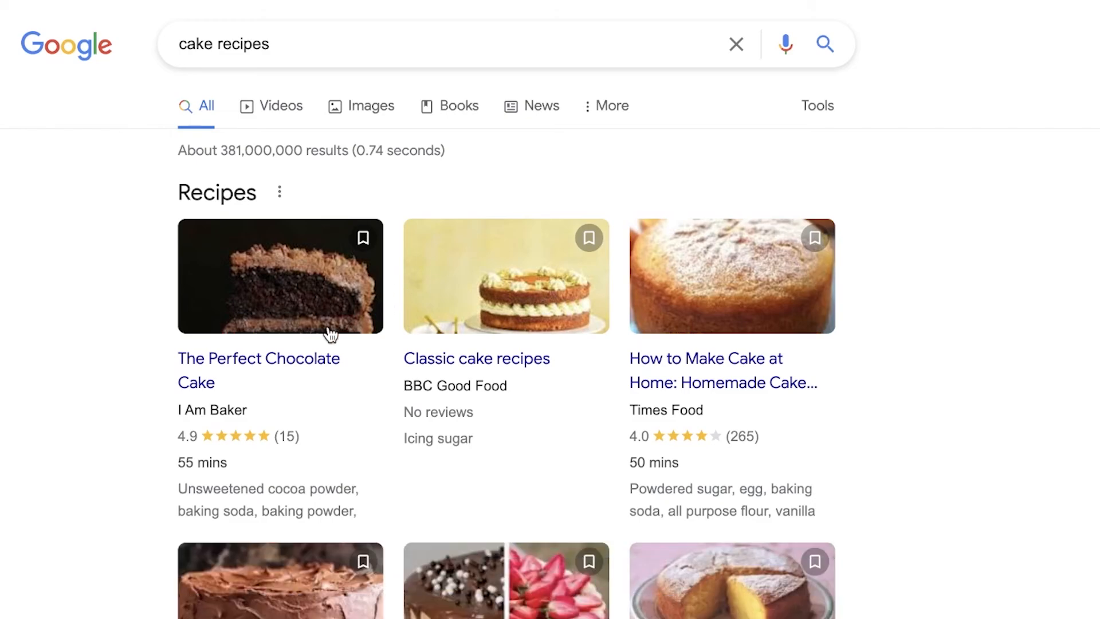
{"action": "scroll", "coordinate": [330, 333], "scroll_direction": "down", "scroll_amount": 4}
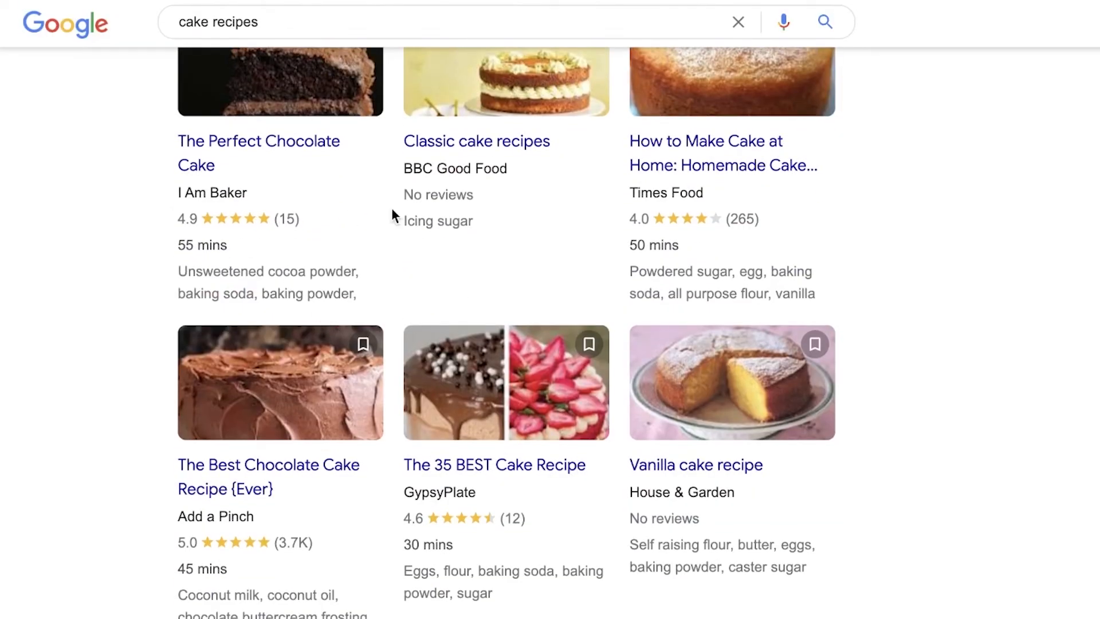
{"action": "scroll", "coordinate": [699, 344], "scroll_direction": "down", "scroll_amount": 3}
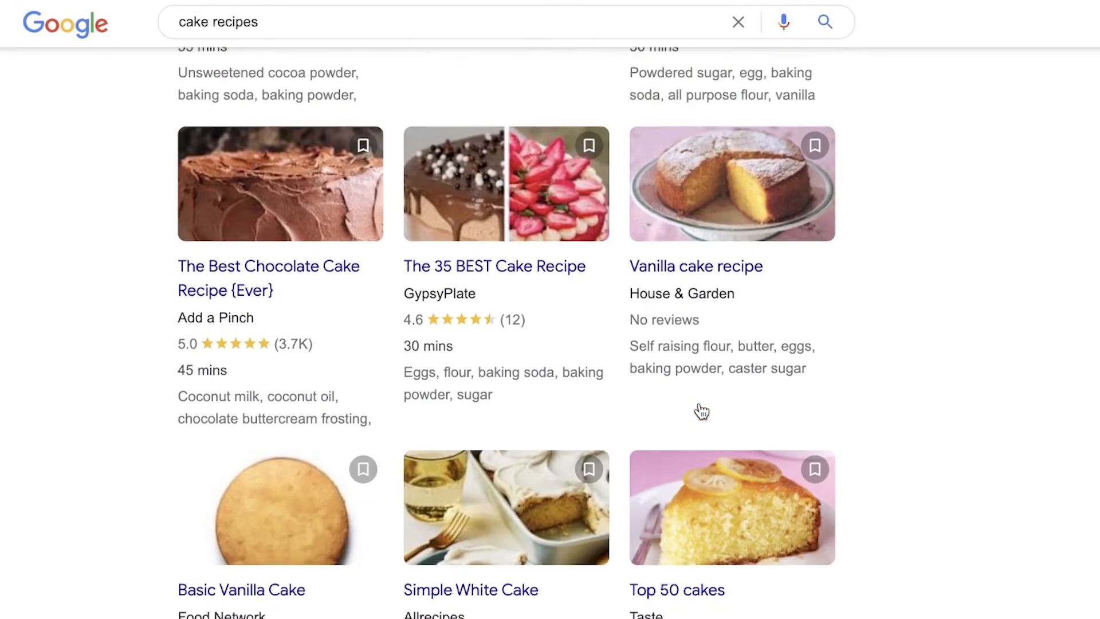
{"action": "scroll", "coordinate": [739, 378], "scroll_direction": "down", "scroll_amount": 10}
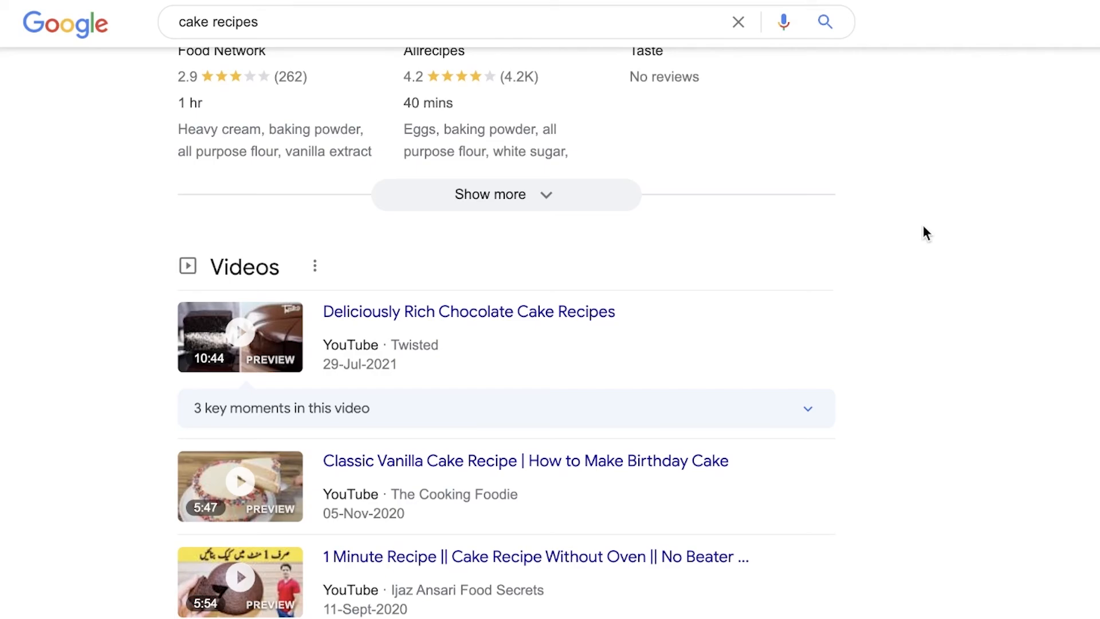
{"action": "scroll", "coordinate": [926, 233], "scroll_direction": "up", "scroll_amount": 10}
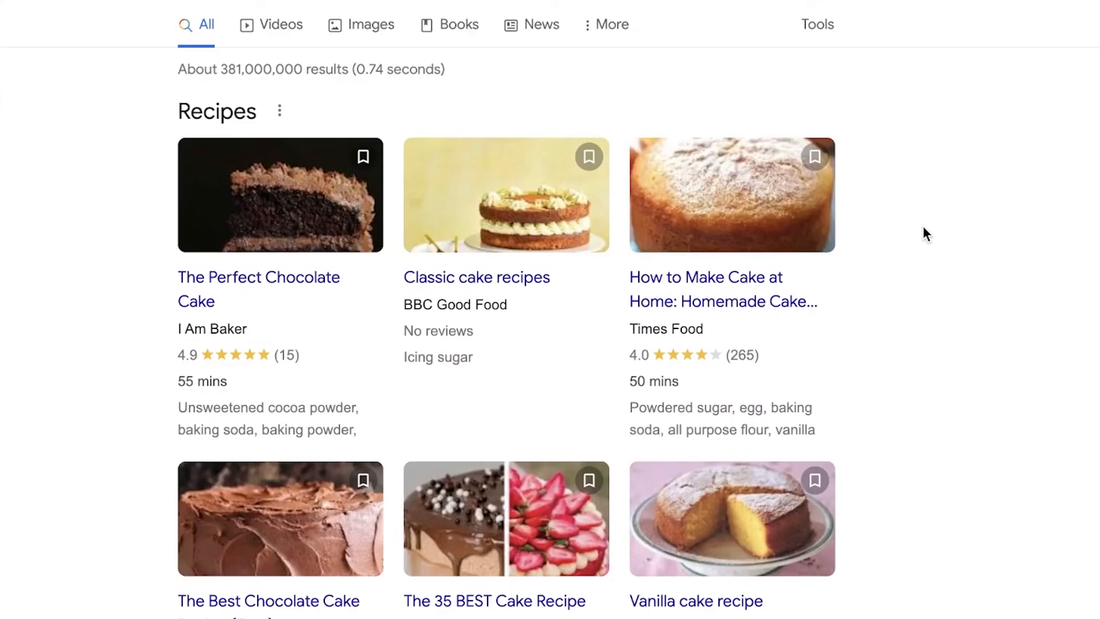